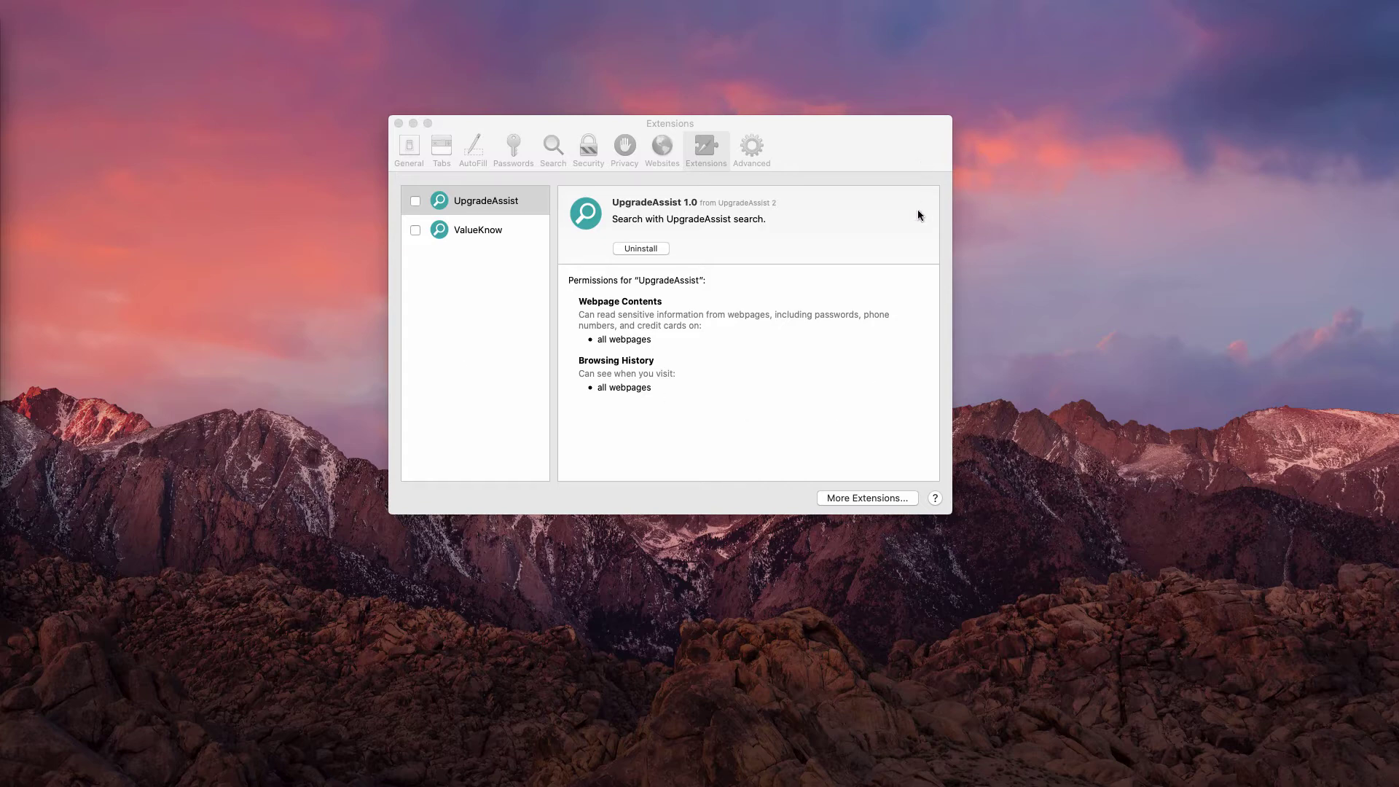
- Attempt to uninstall the UpgradeAssist extension from Safari's Extensions preferences
{"action": "left_click", "coordinate": [783, 121]}
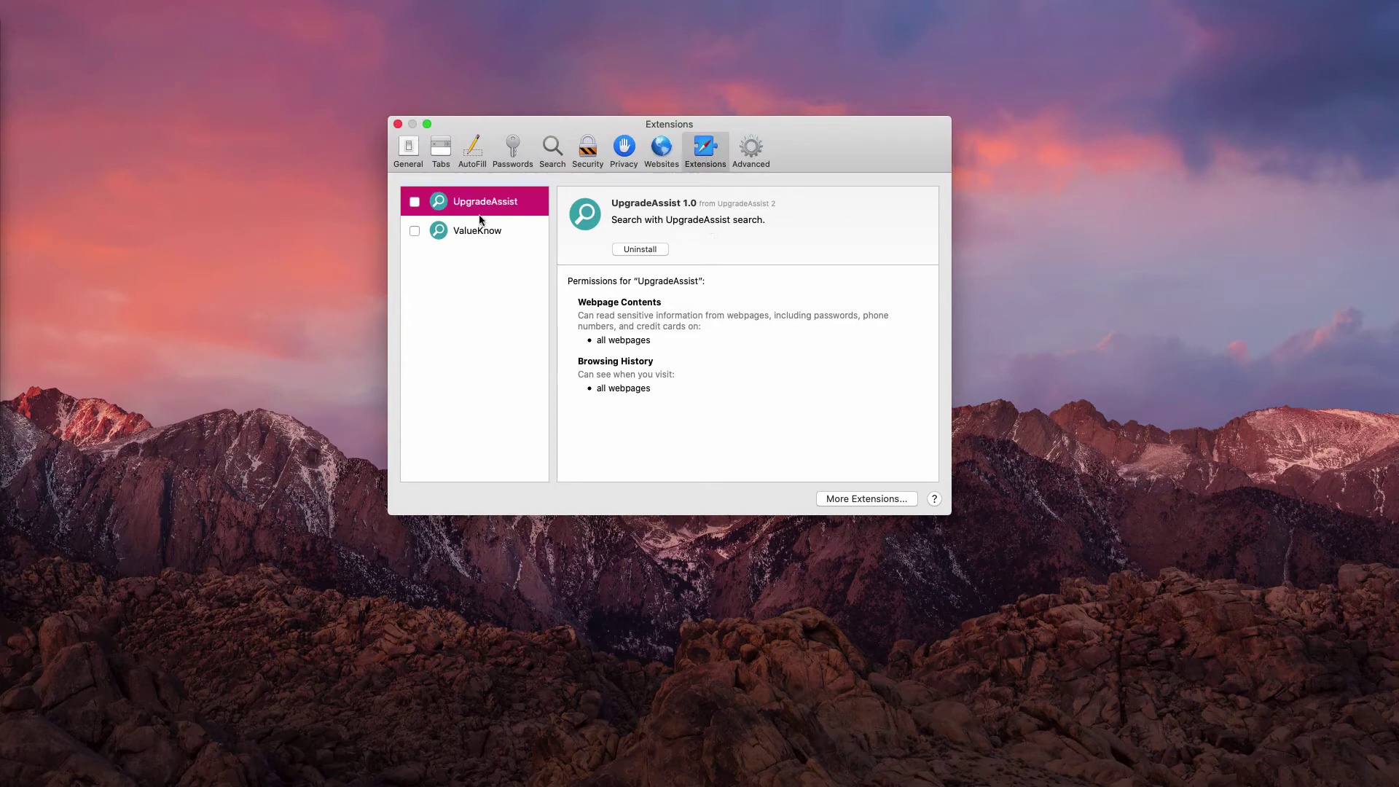
{"action": "left_click", "coordinate": [640, 249]}
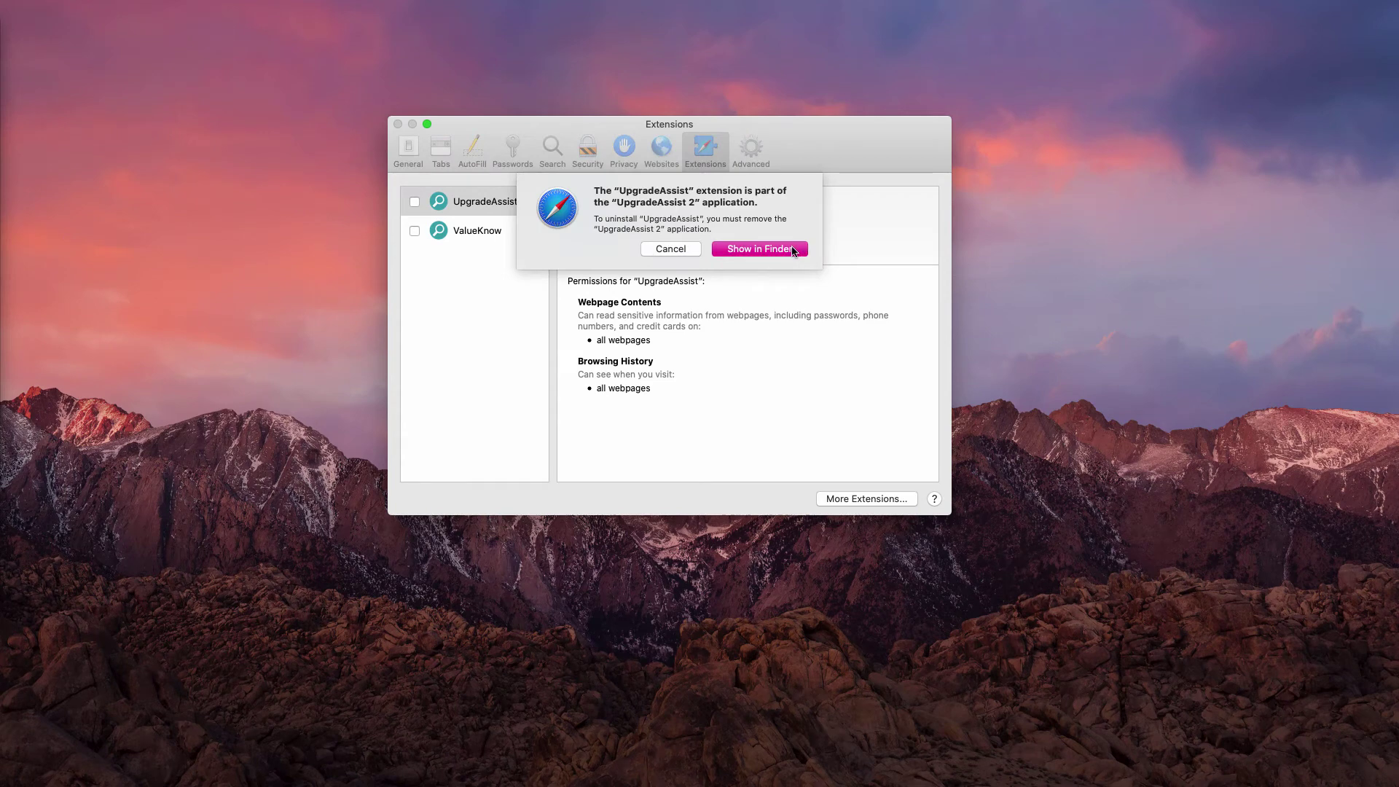
- Reveal UpgradeAssist 3.app in Finder's Downloads and try trashing it, dismissing the warning
{"action": "left_click", "coordinate": [755, 250]}
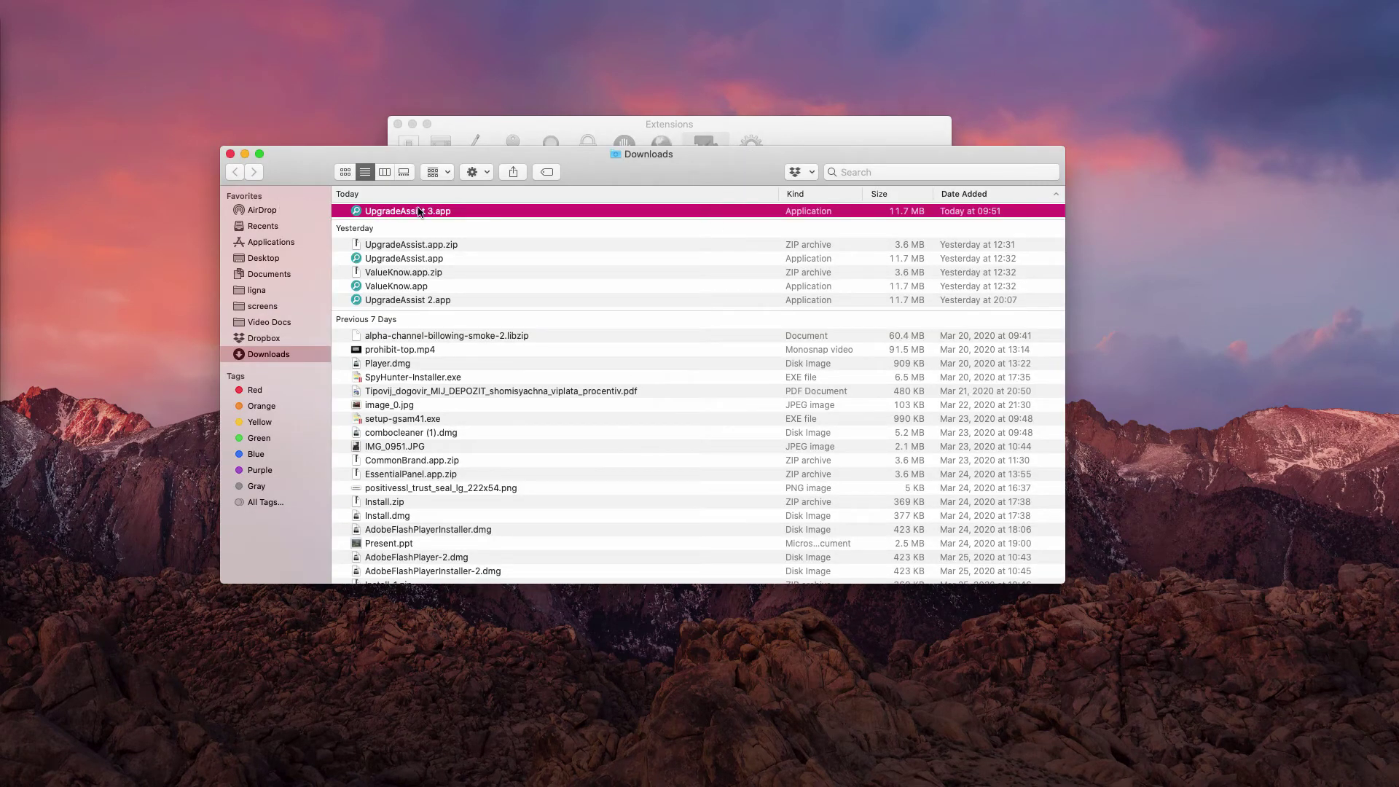
{"action": "right_click", "coordinate": [420, 212]}
{"action": "left_click", "coordinate": [478, 257]}
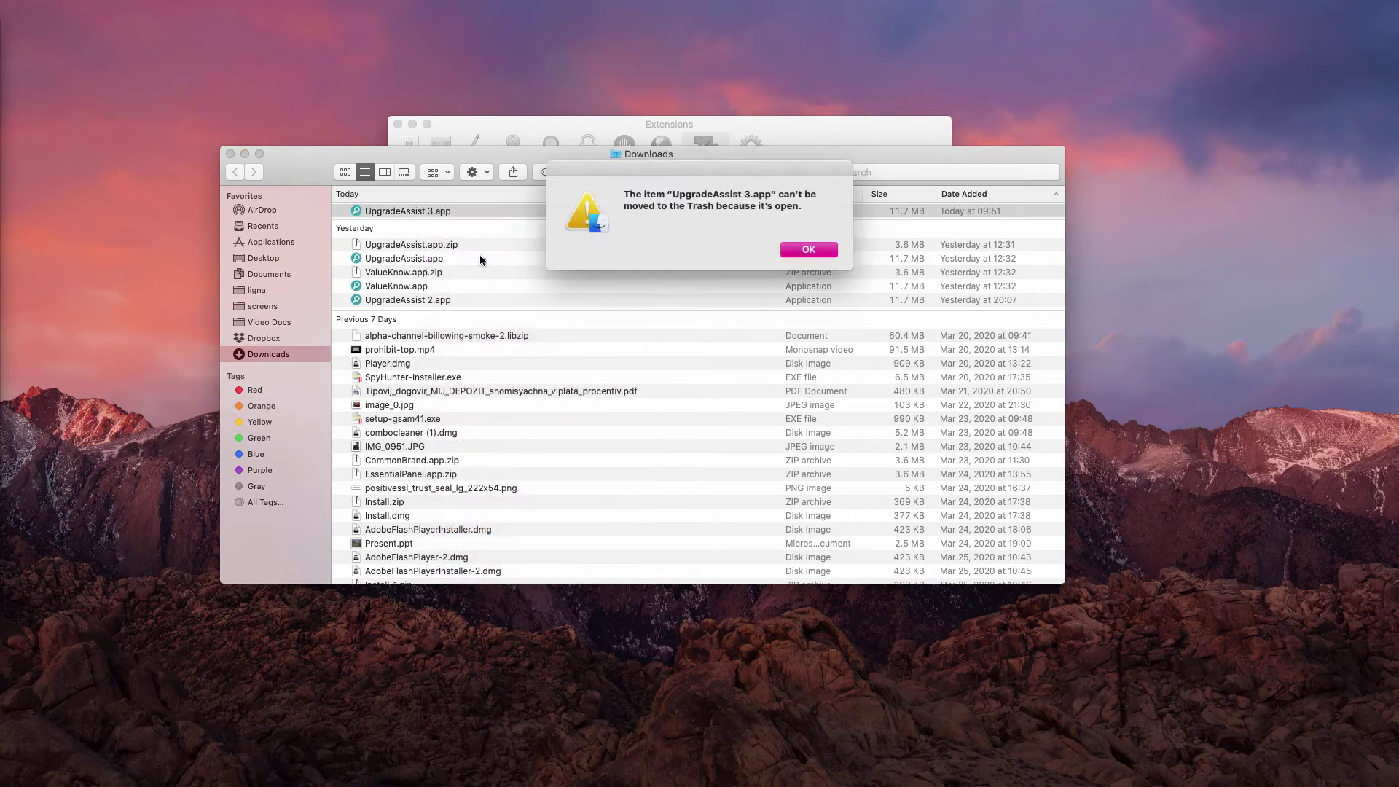
{"action": "left_click", "coordinate": [798, 250]}
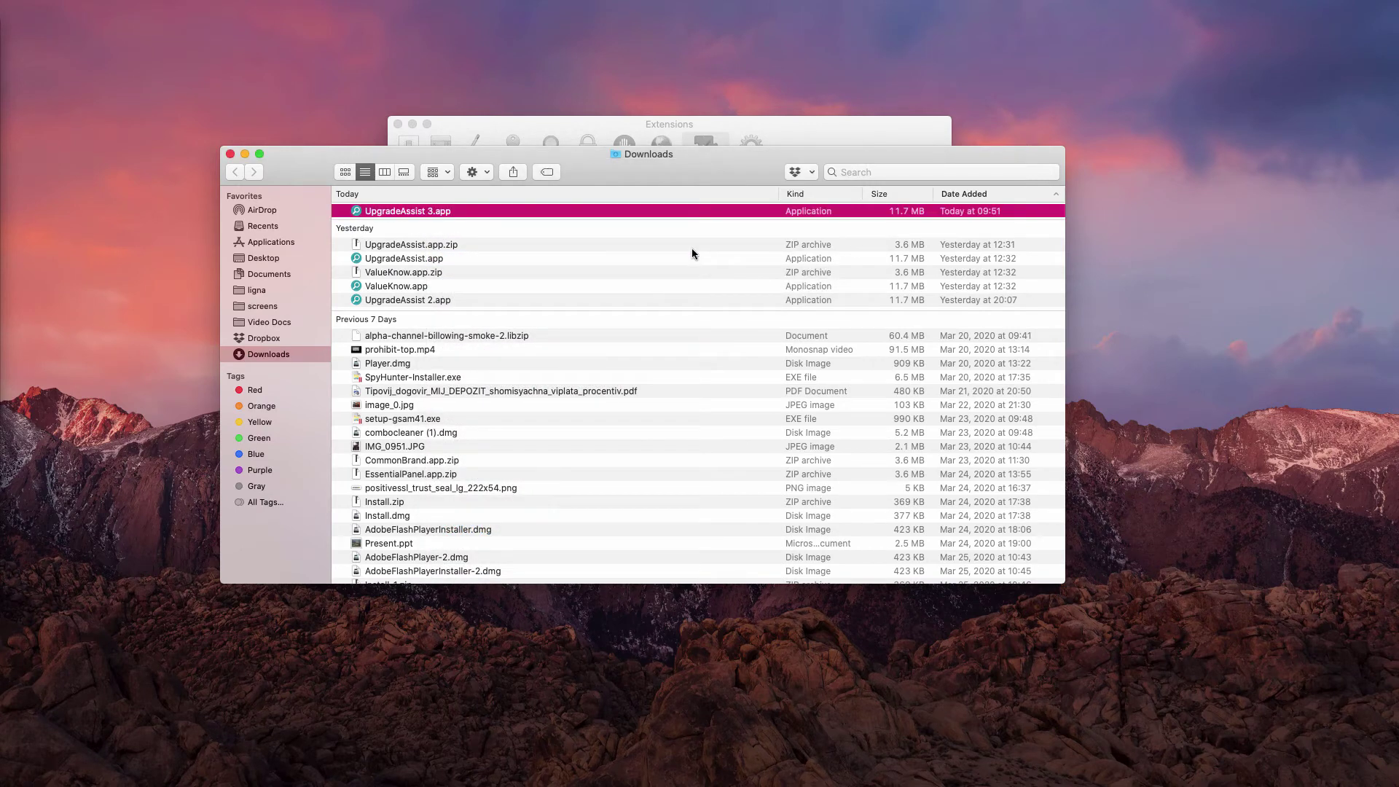
- Force quit the running UpgradeAssist app
{"action": "key", "text": "cmd+alt+Escape"}
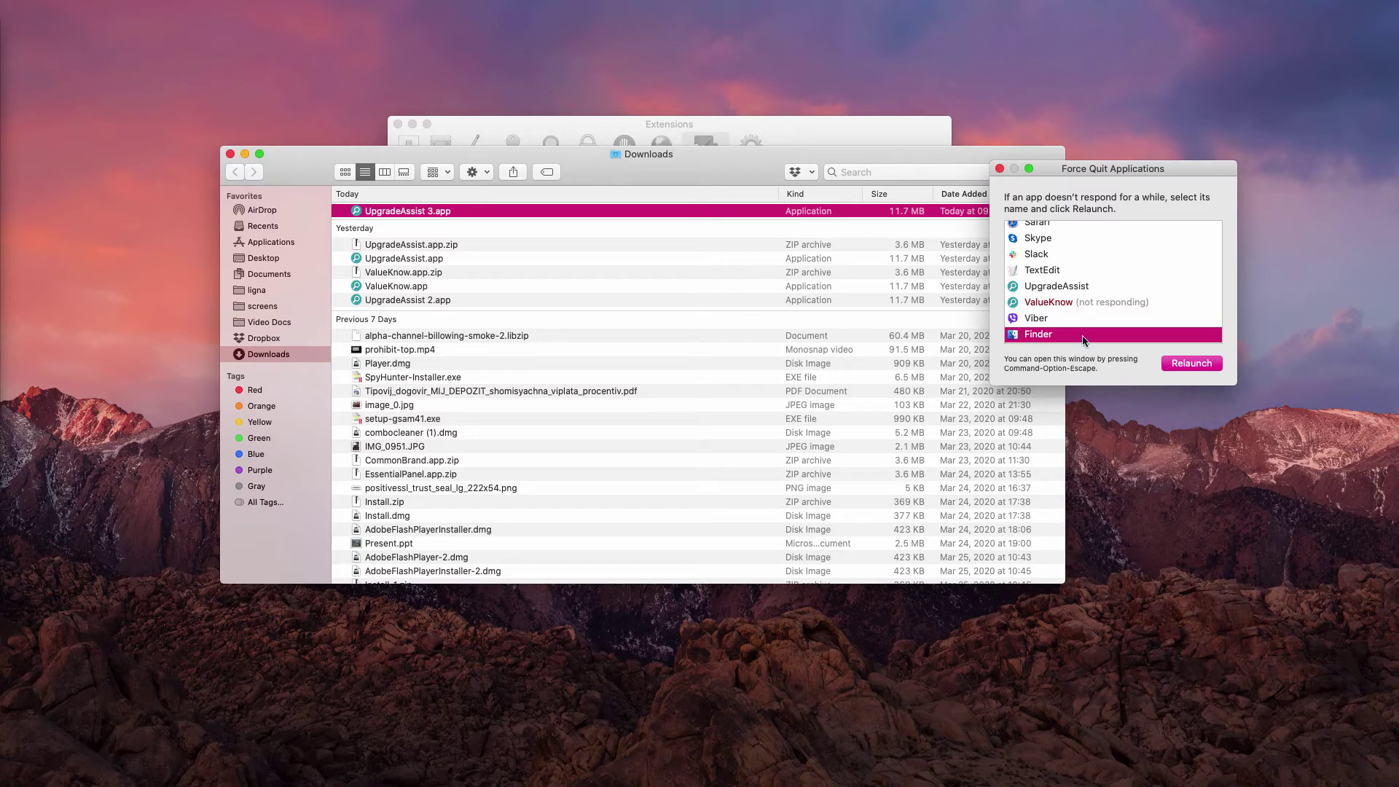
{"action": "left_click", "coordinate": [1042, 285]}
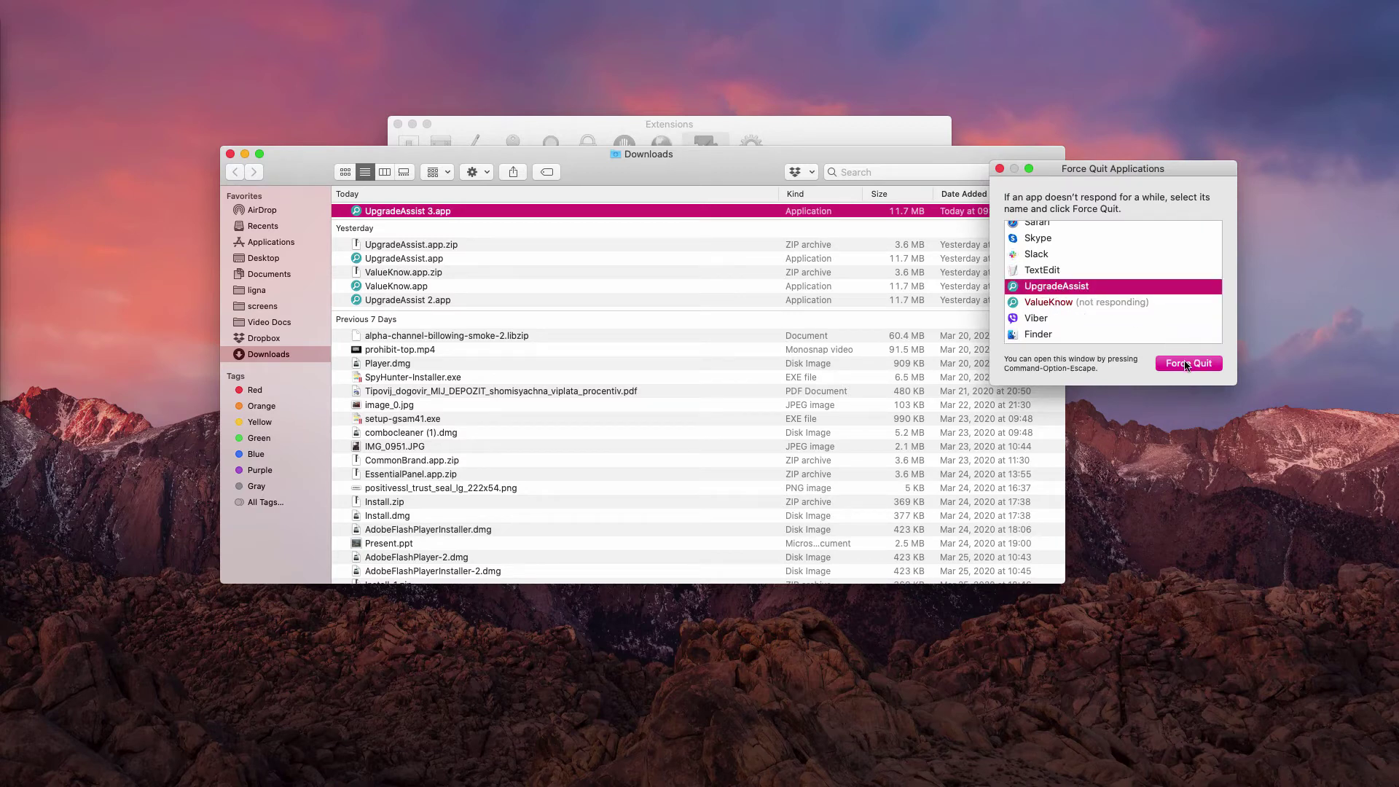
{"action": "left_click", "coordinate": [1188, 366]}
{"action": "left_click", "coordinate": [1225, 257]}
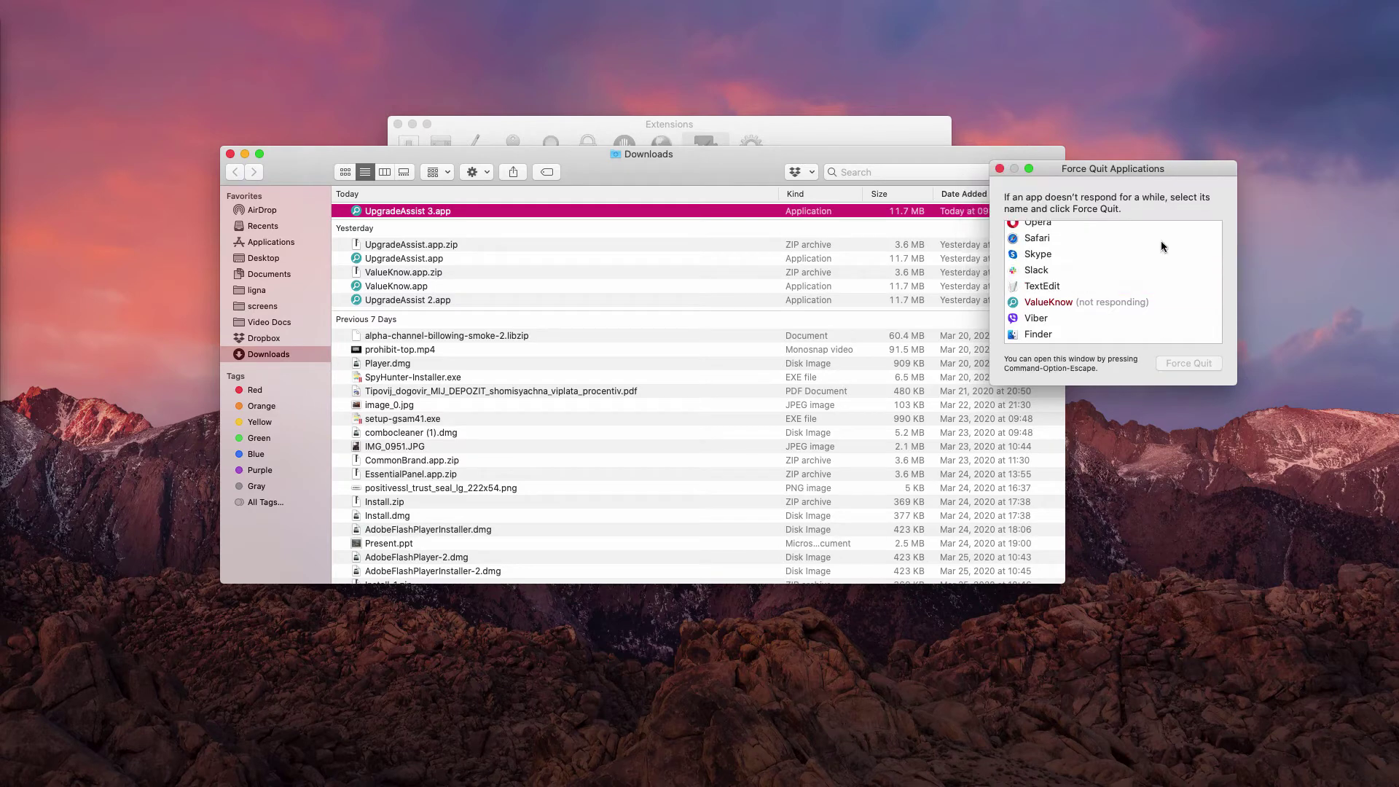
- Move UpgradeAssist 3.app and UpgradeAssist.app.zip from Downloads to the Trash
{"action": "left_click", "coordinate": [1000, 169]}
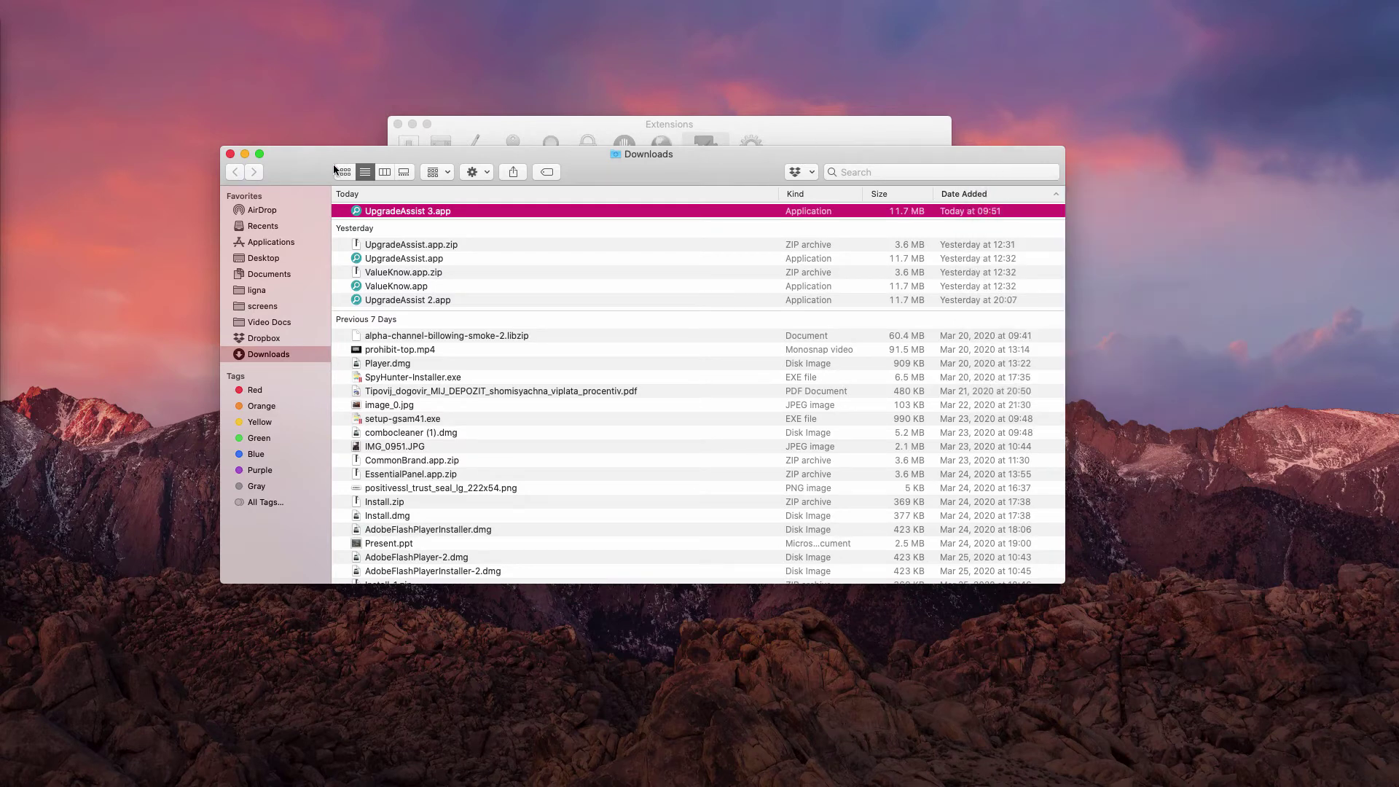
{"action": "right_click", "coordinate": [450, 215]}
{"action": "left_click", "coordinate": [481, 254]}
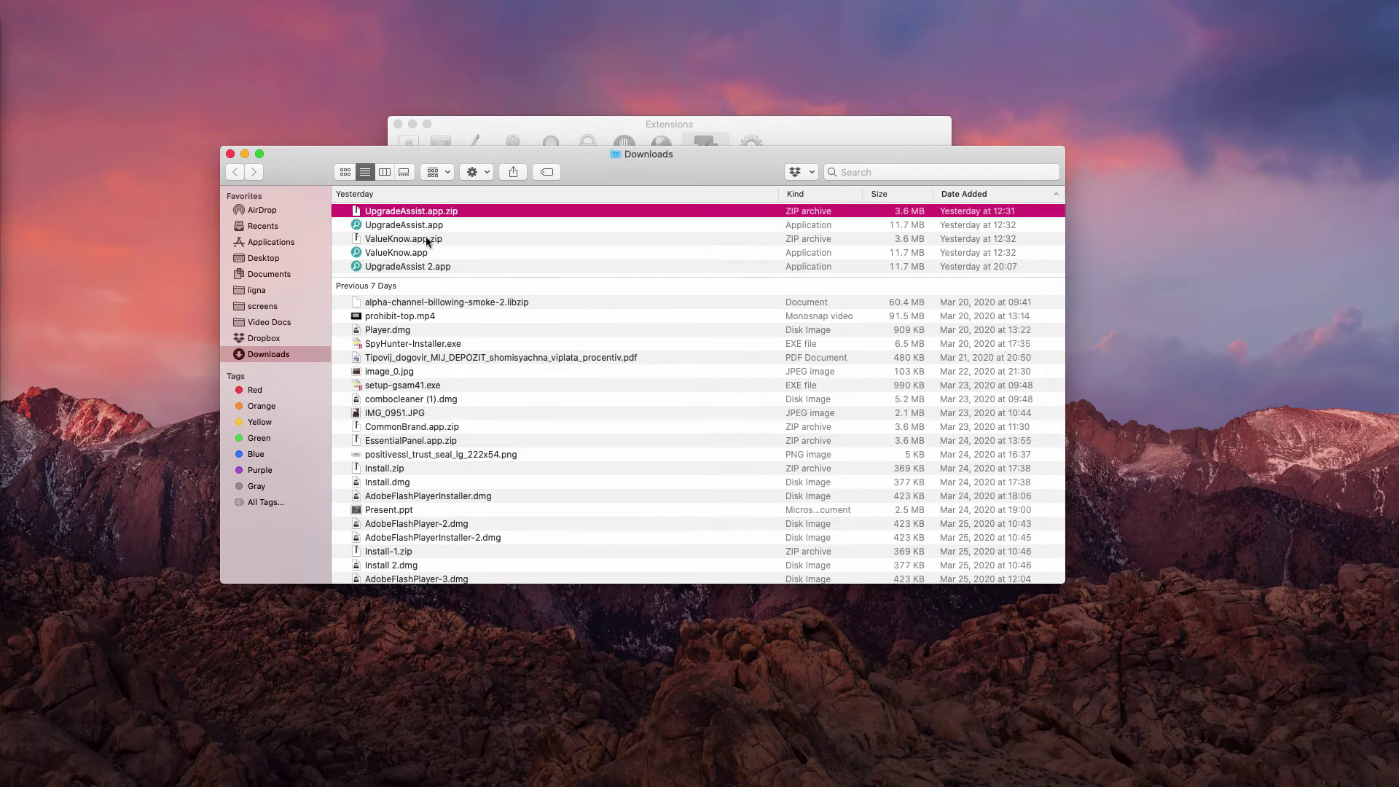
{"action": "right_click", "coordinate": [444, 215]}
{"action": "left_click", "coordinate": [477, 254]}
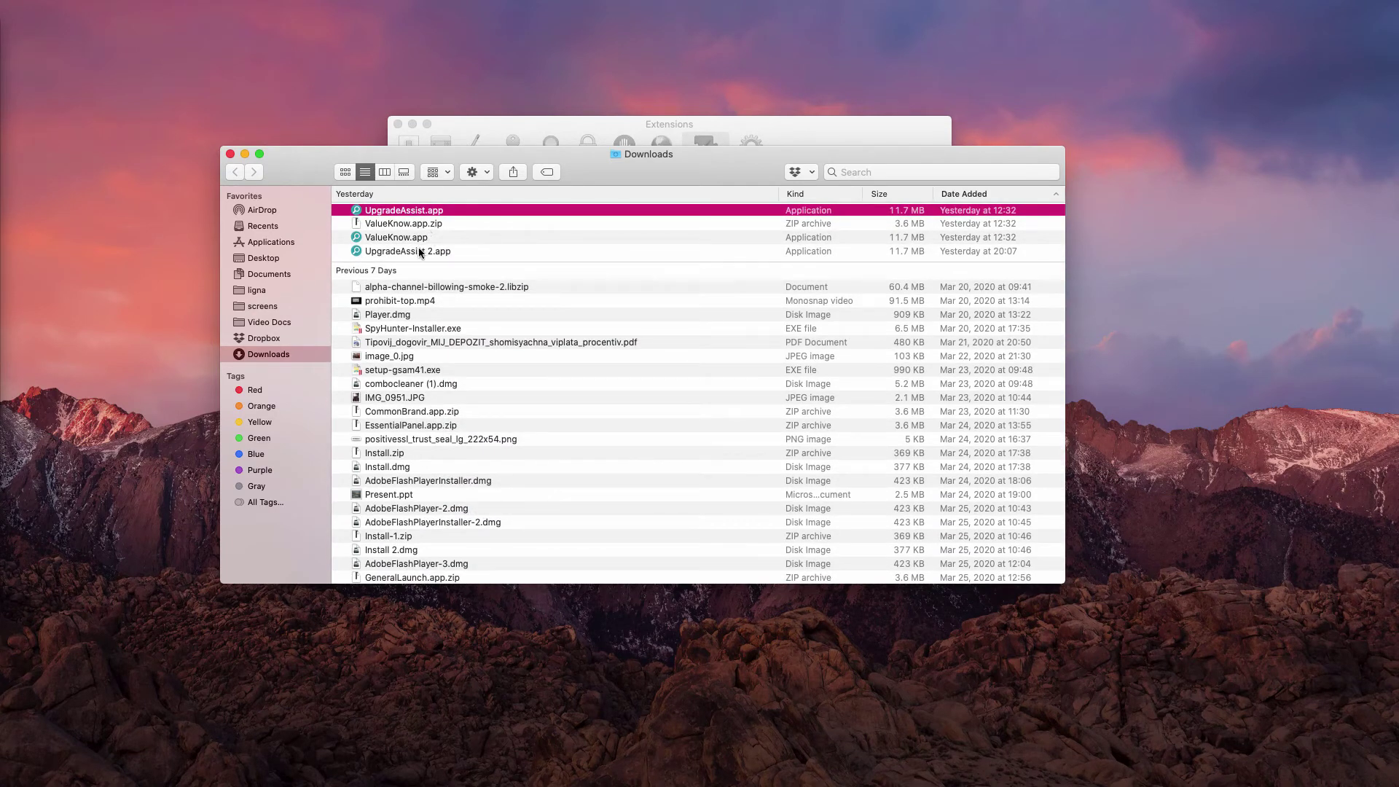
- Move UpgradeAssist 2.app and UpgradeAssist.app to the Trash
{"action": "left_click", "coordinate": [427, 251]}
{"action": "right_click", "coordinate": [427, 253]}
{"action": "left_click", "coordinate": [485, 298]}
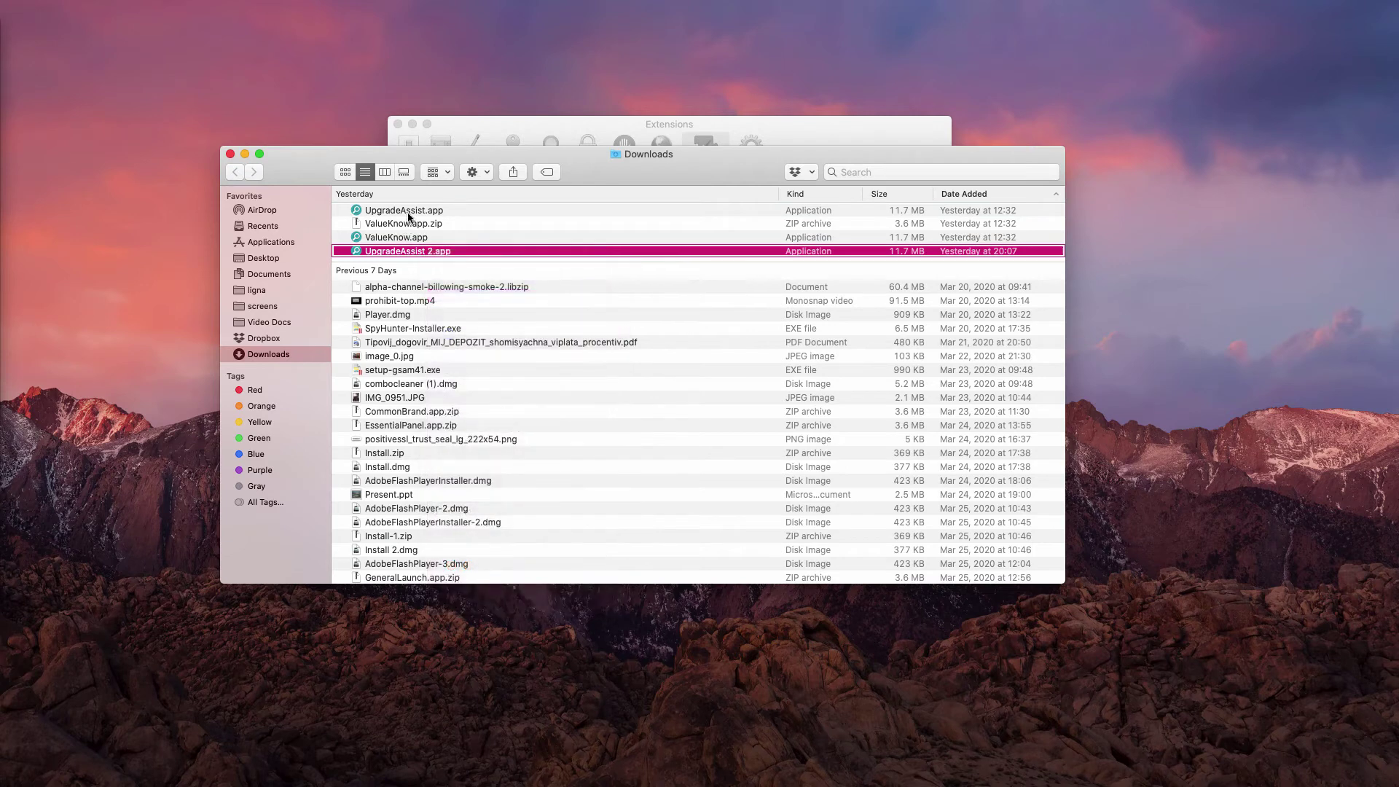
{"action": "left_click", "coordinate": [413, 213]}
{"action": "right_click", "coordinate": [424, 211]}
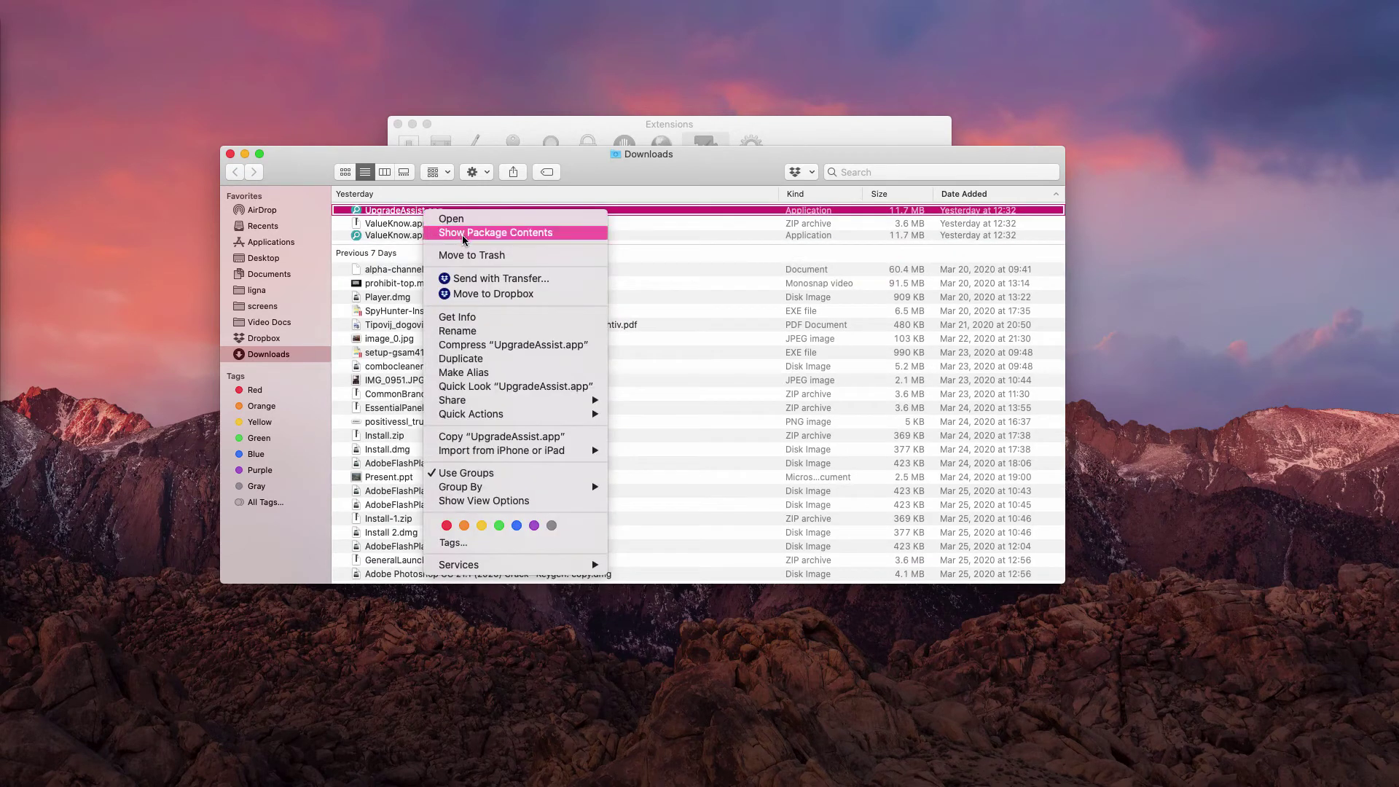
{"action": "left_click", "coordinate": [478, 257]}
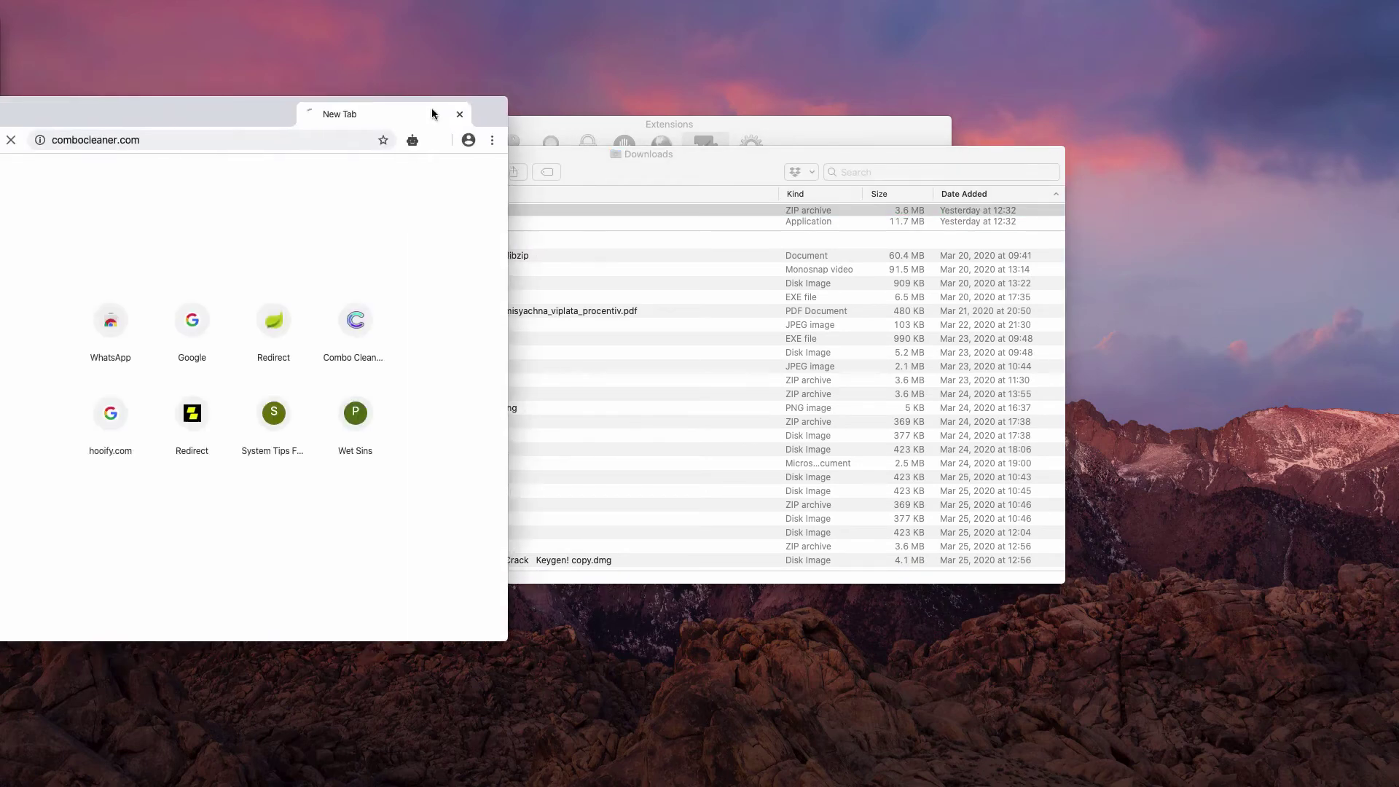
- Show combocleaner.com in Chrome scrolled to the download offer, then bring Combo Cleaner into view
{"action": "left_click_drag", "start_coordinate": [437, 111], "coordinate": [922, 62]}
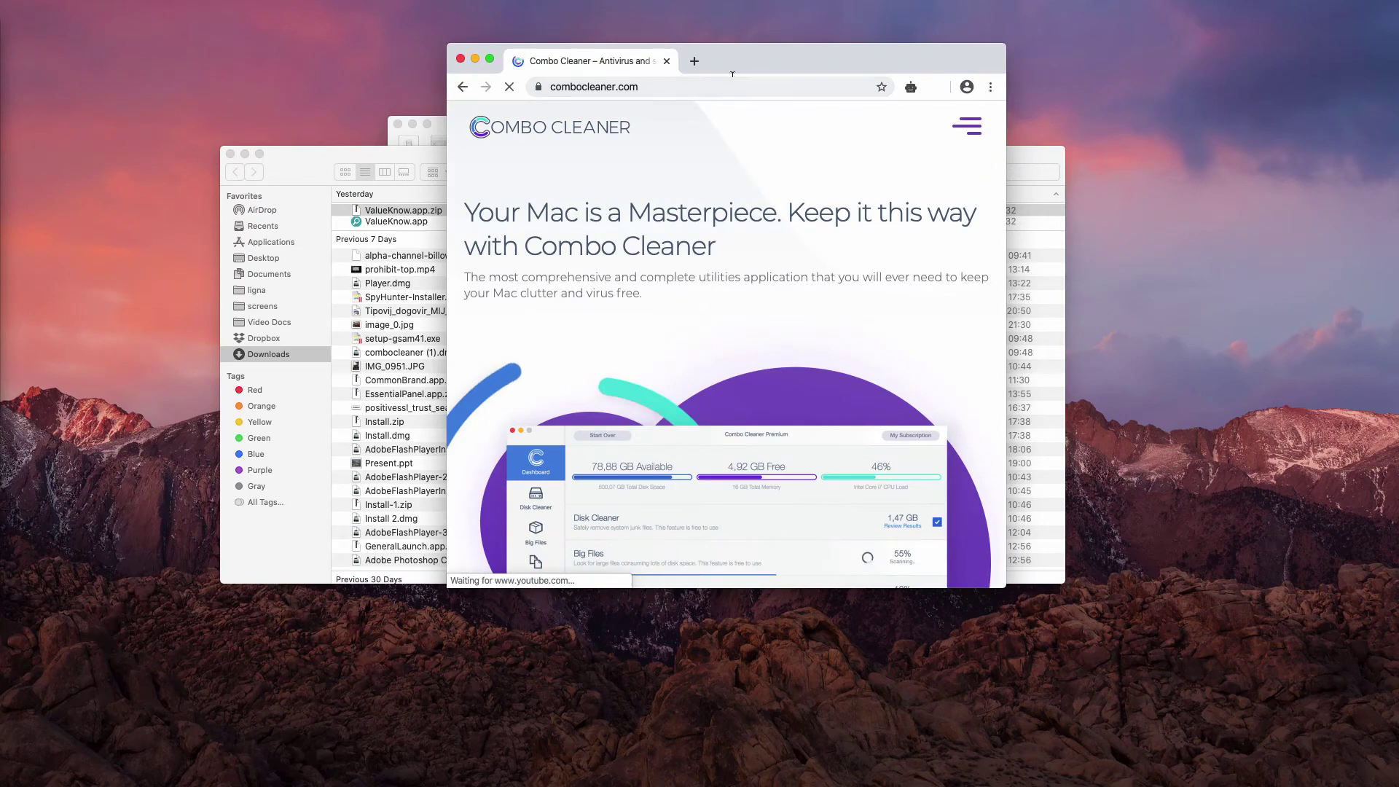
{"action": "left_click", "coordinate": [614, 87]}
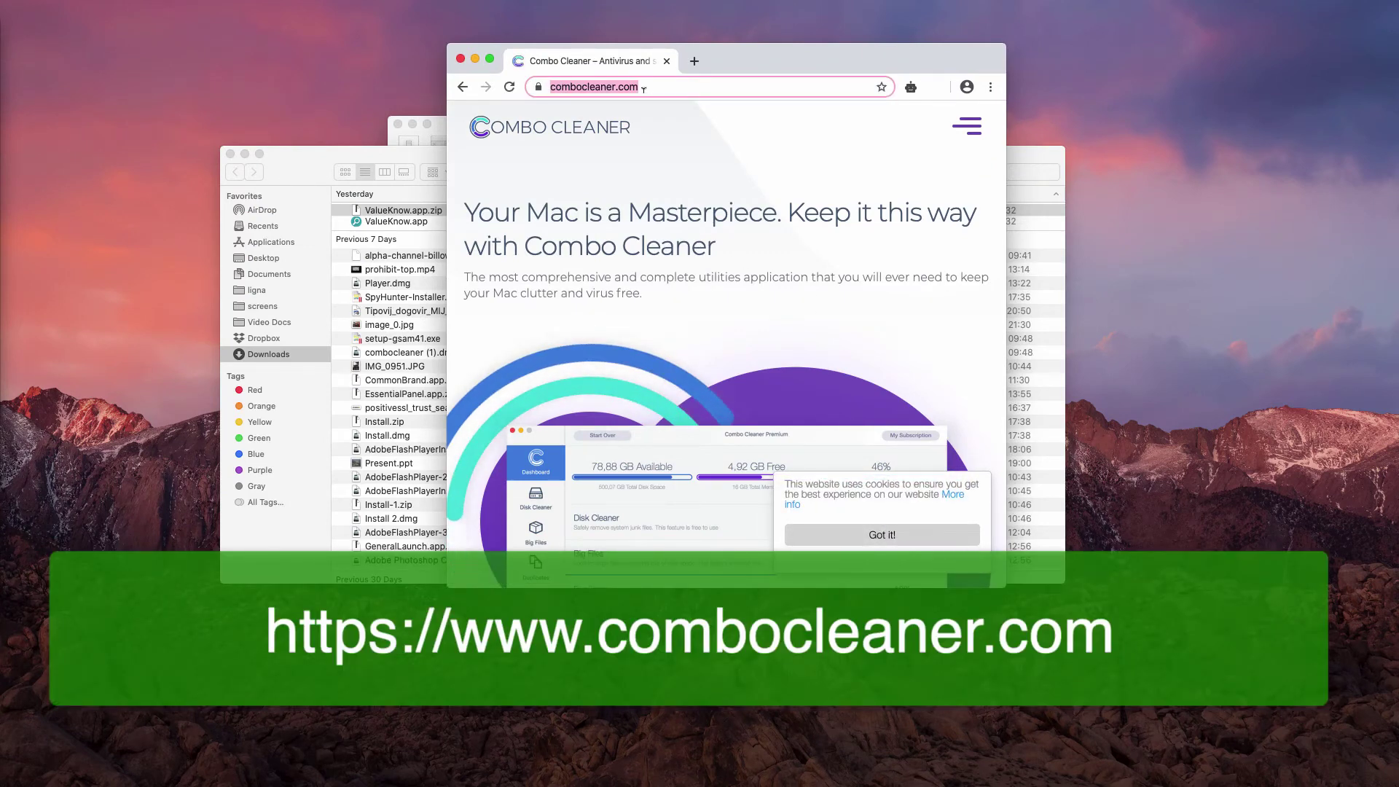
{"action": "scroll", "coordinate": [739, 267], "scroll_direction": "down", "scroll_amount": 5}
{"action": "scroll", "coordinate": [738, 266], "scroll_direction": "down", "scroll_amount": 4}
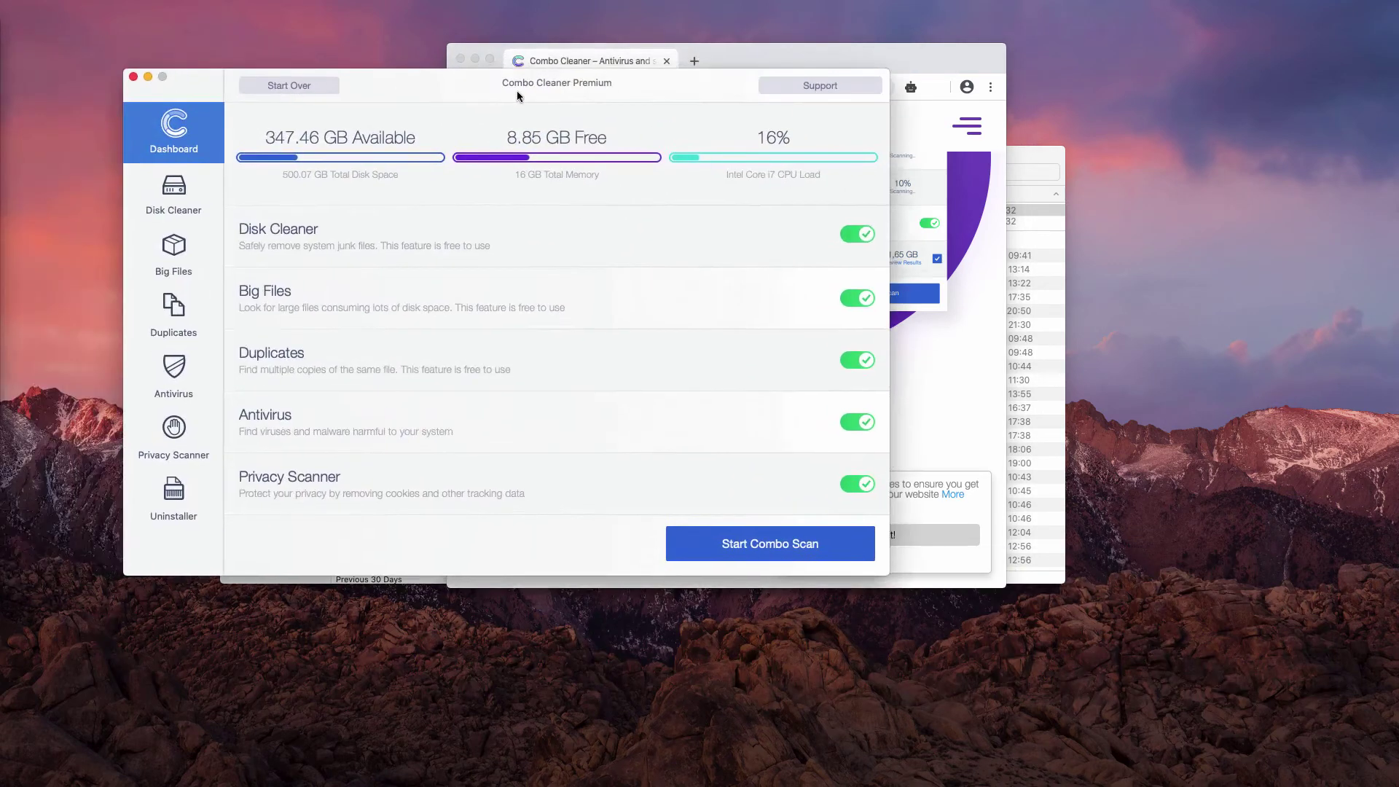
{"action": "left_click_drag", "start_coordinate": [518, 96], "coordinate": [699, 113]}
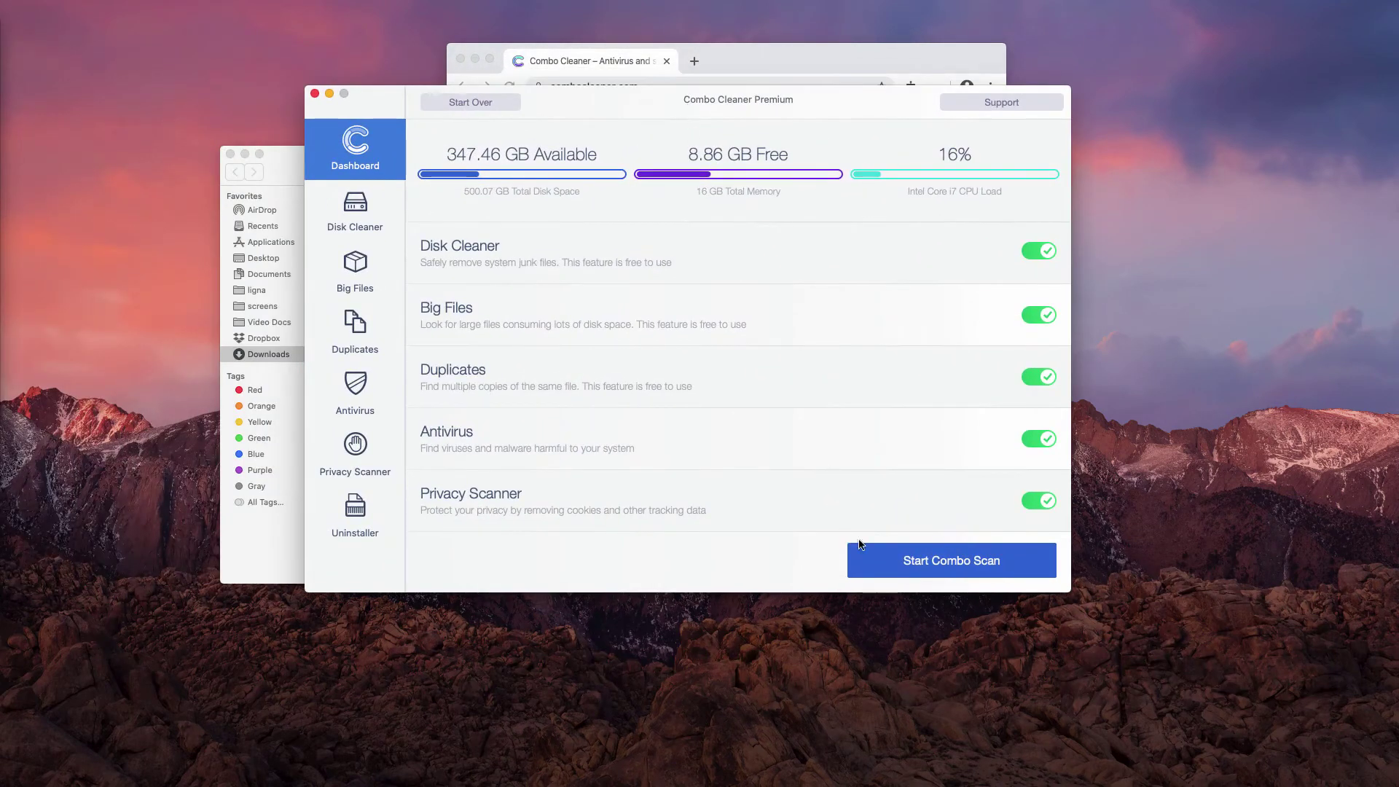
- Run the Combo Scan, checking Antivirus quick scan progress, until it reports 16 threats
{"action": "left_click", "coordinate": [930, 571]}
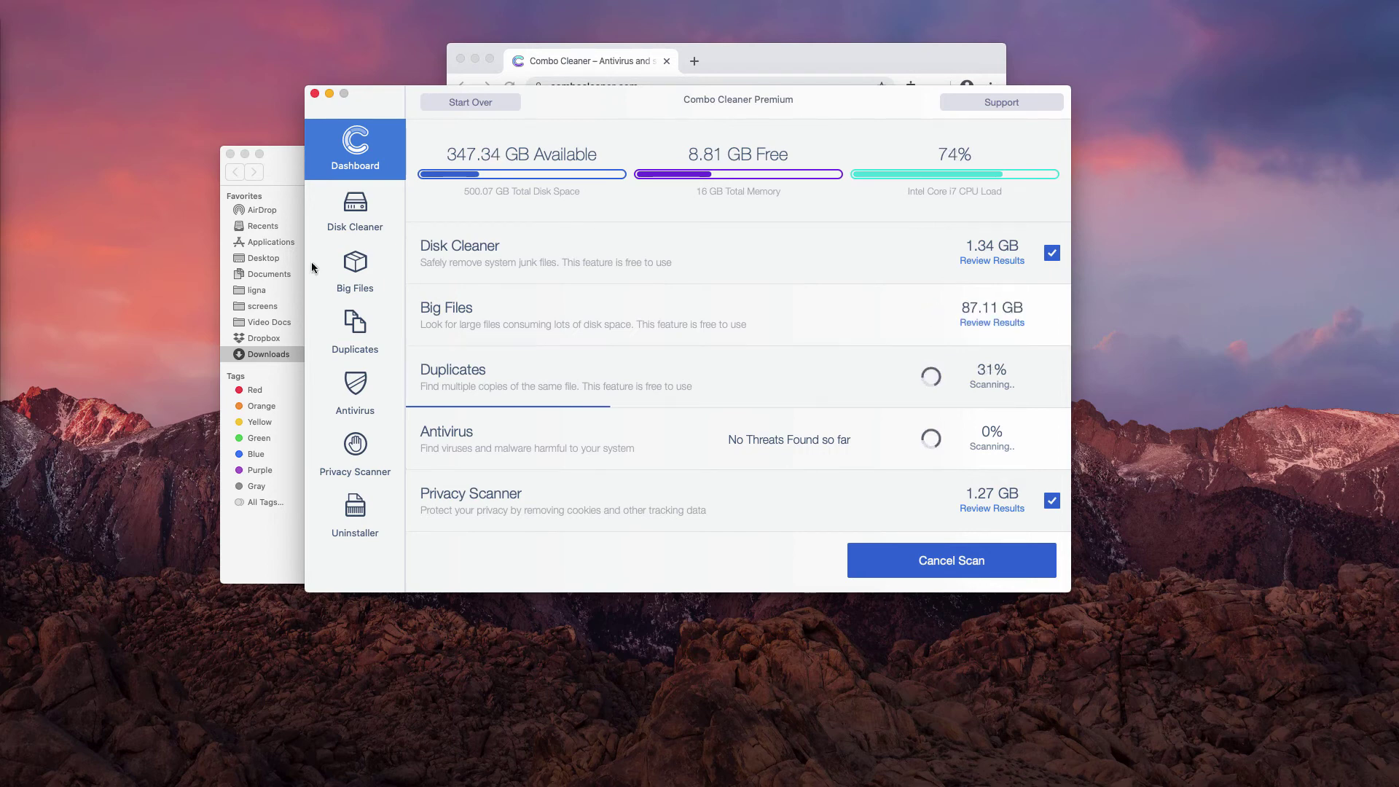
{"action": "left_click", "coordinate": [347, 401]}
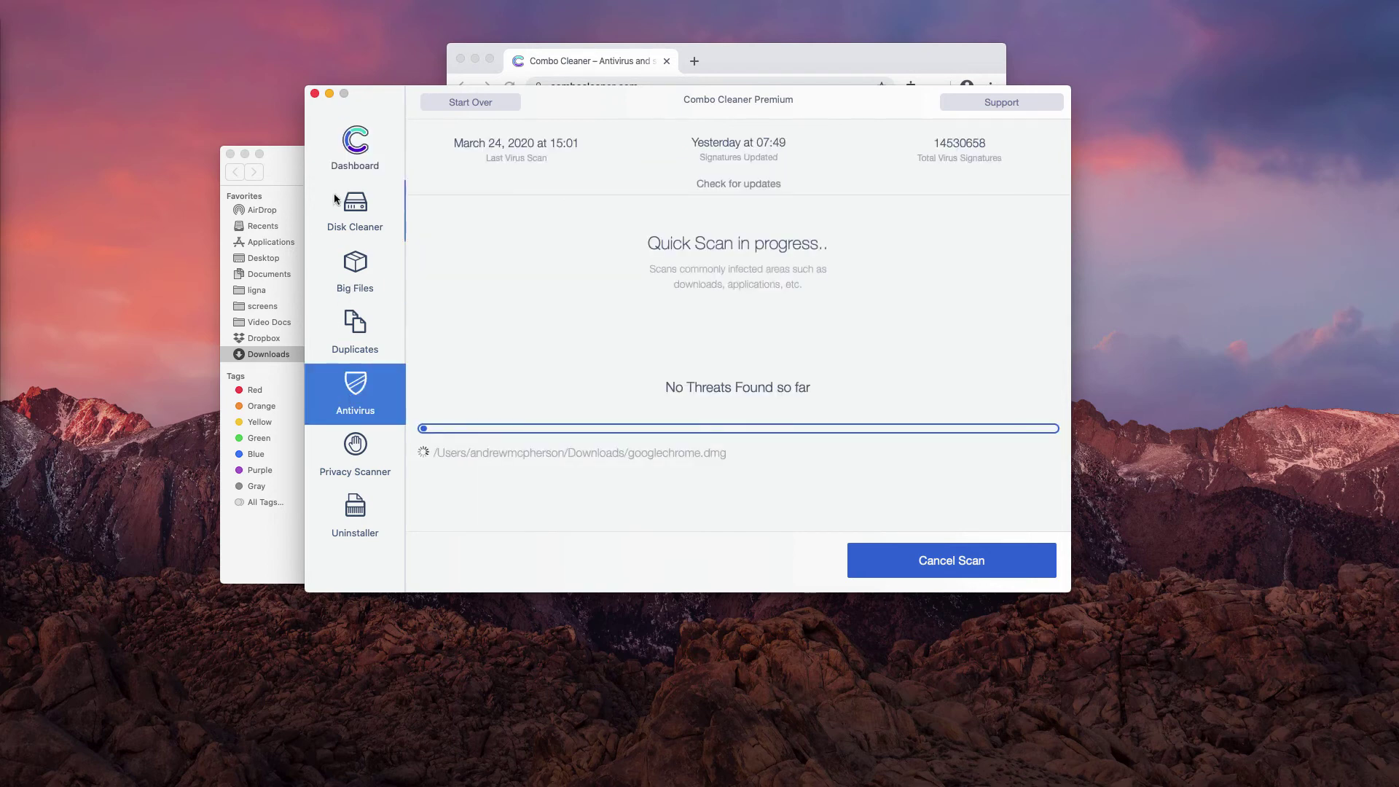
{"action": "left_click", "coordinate": [355, 146]}
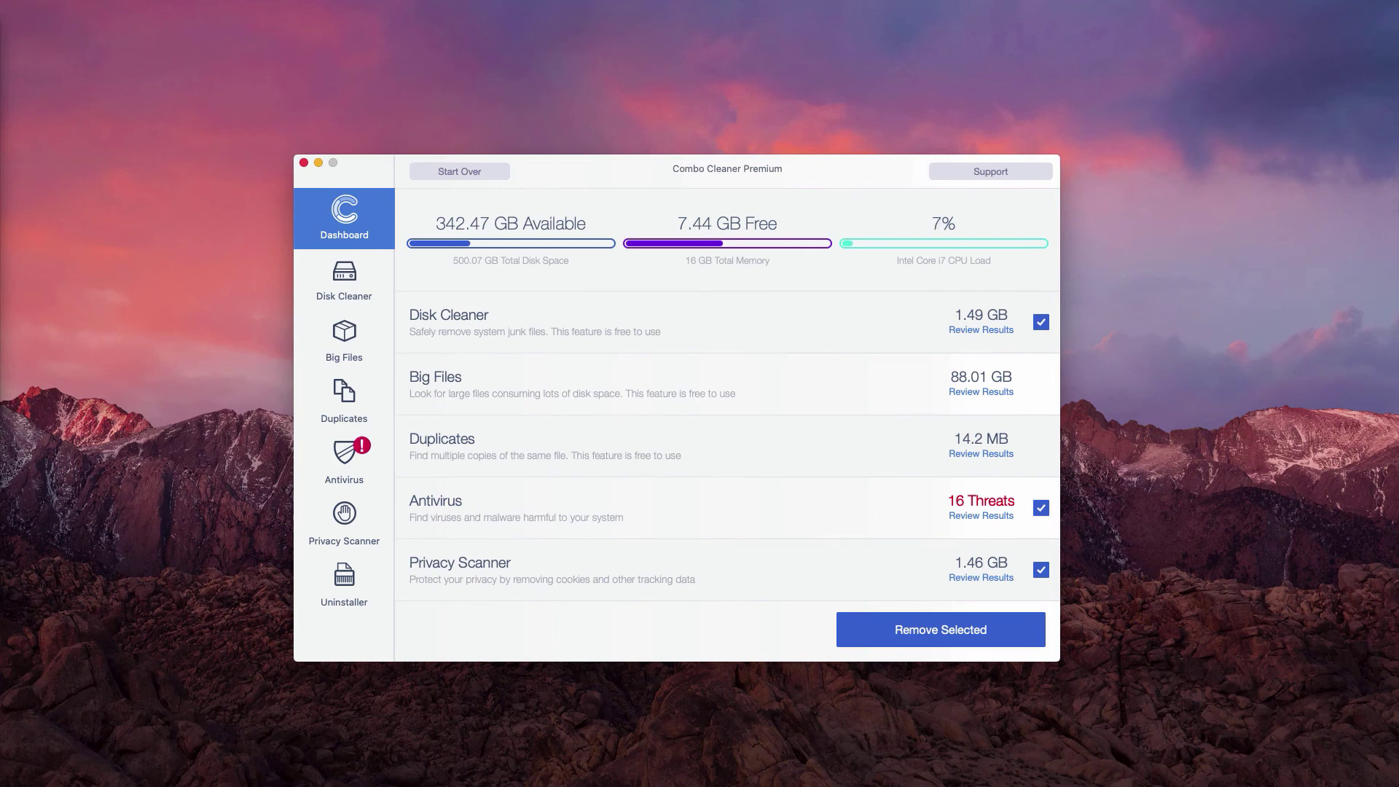
- Open the Antivirus review list of the 16 detected threats
{"action": "left_click", "coordinate": [976, 518]}
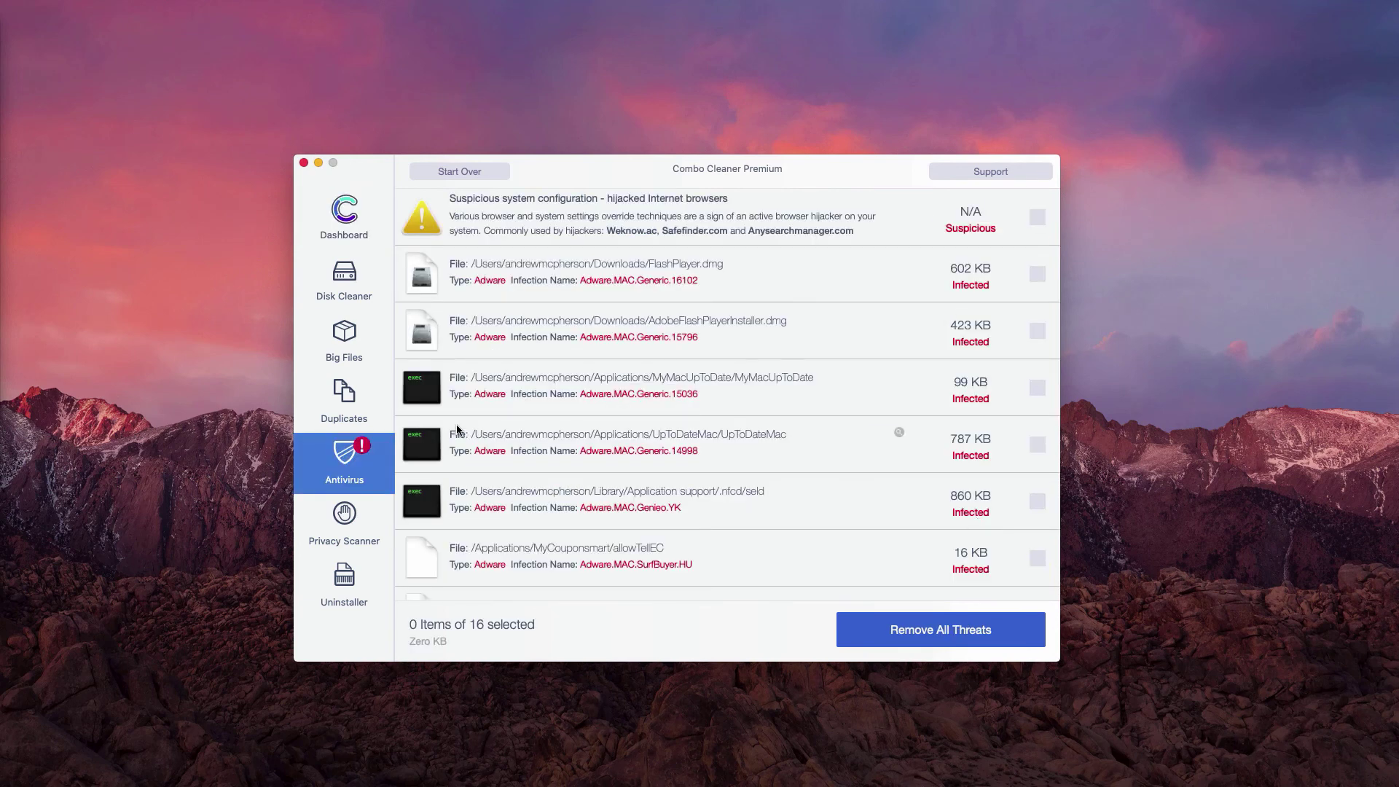